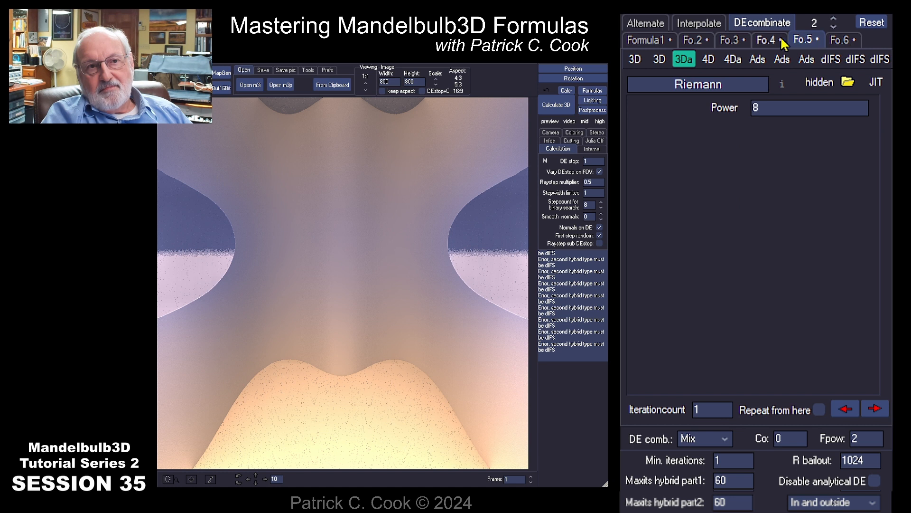
Step: Review the formulas and parameters loaded in formula slots 1 to 4
{"action": "left_click", "coordinate": [766, 40]}
{"action": "left_click", "coordinate": [729, 40]}
{"action": "left_click", "coordinate": [693, 40]}
{"action": "left_click", "coordinate": [664, 42]}
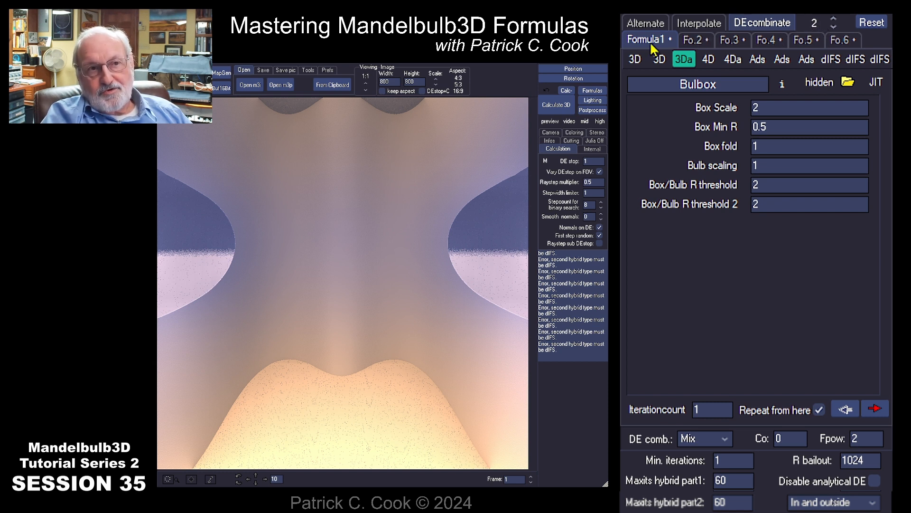
{"action": "left_click", "coordinate": [695, 39]}
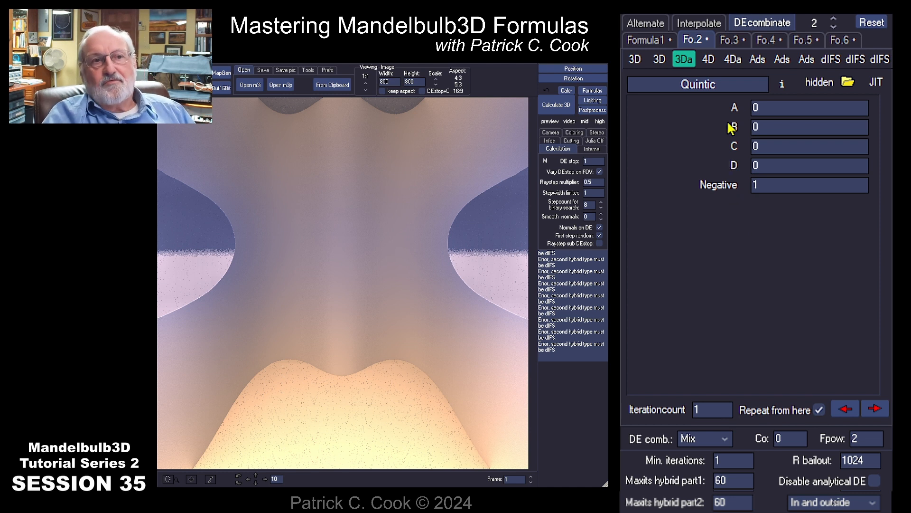
{"action": "left_click", "coordinate": [731, 40]}
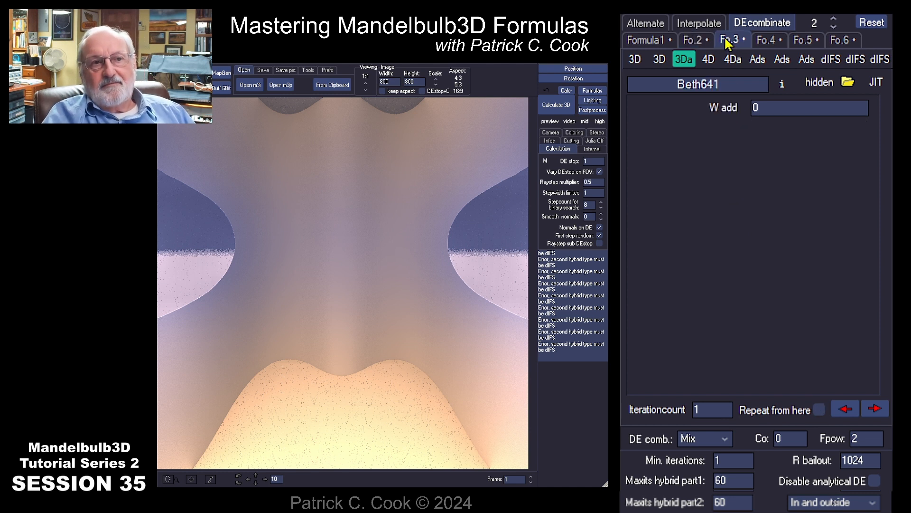
{"action": "left_click", "coordinate": [763, 41]}
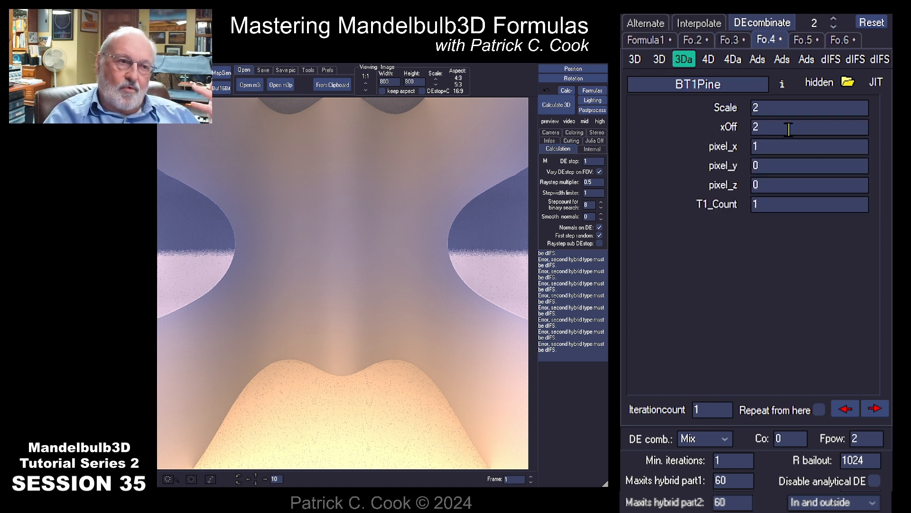
Step: Change the DE combination mode to Min and check the formulas in slots 2 to 4
{"action": "left_click", "coordinate": [724, 442]}
{"action": "left_click", "coordinate": [698, 457]}
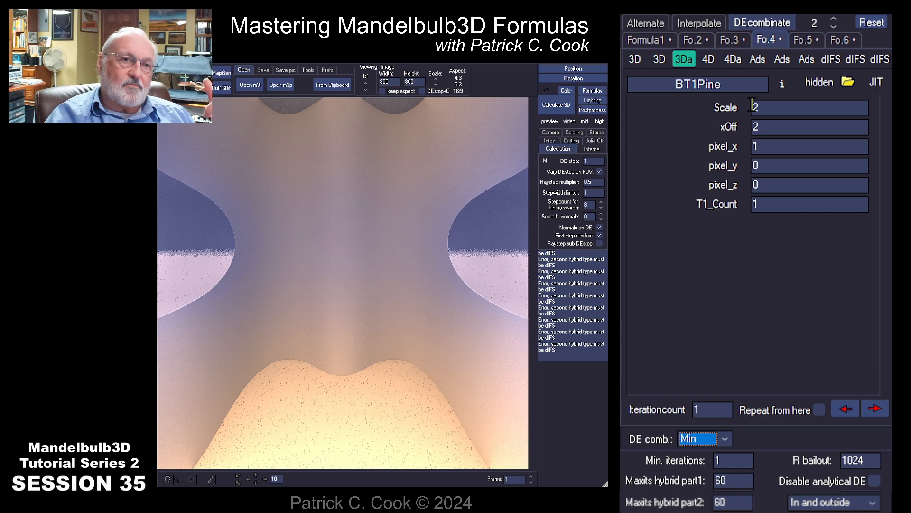
{"action": "left_click", "coordinate": [693, 40]}
{"action": "left_click", "coordinate": [729, 40]}
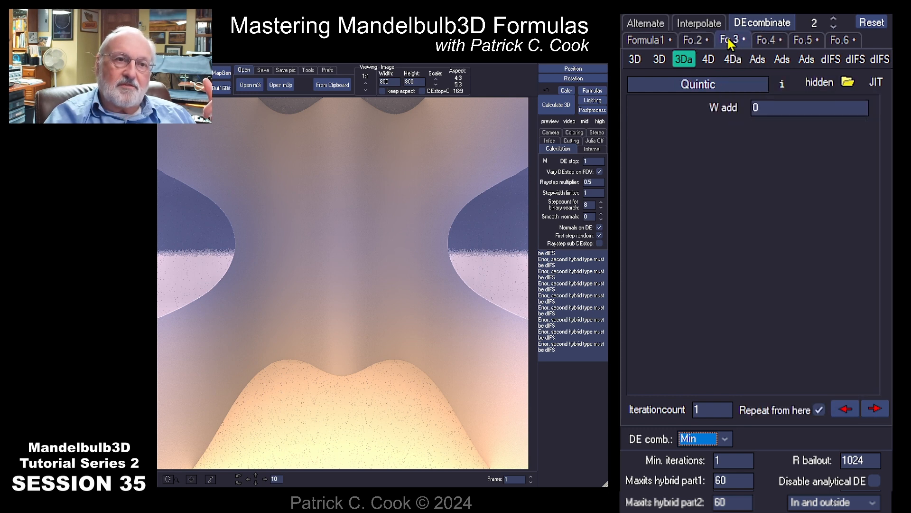
{"action": "left_click", "coordinate": [766, 40]}
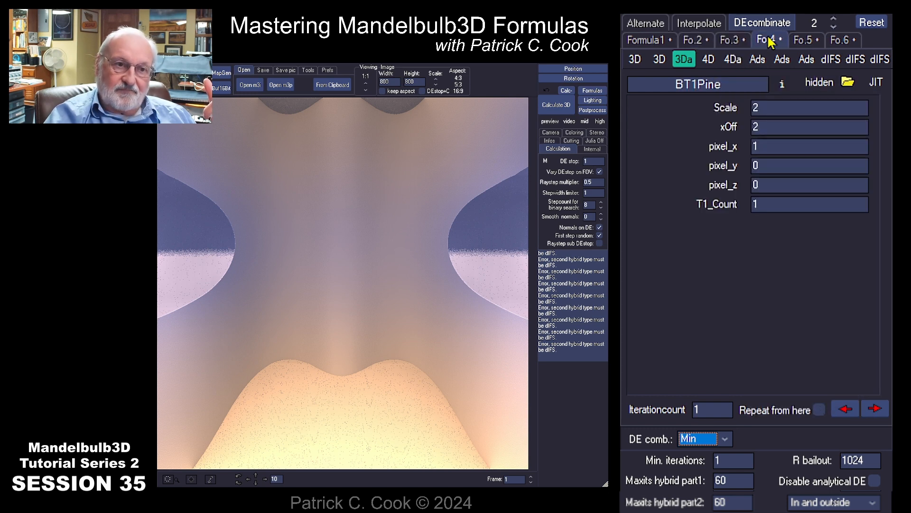
Step: Set the iteration count of the Menger4 formula in slot 6 to 0
{"action": "left_click", "coordinate": [837, 41]}
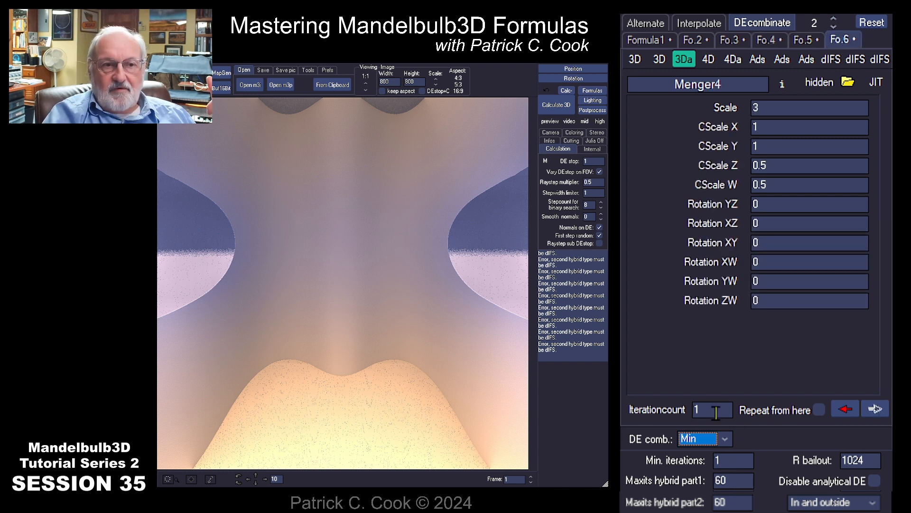
{"action": "key", "text": "shift+Tab"}
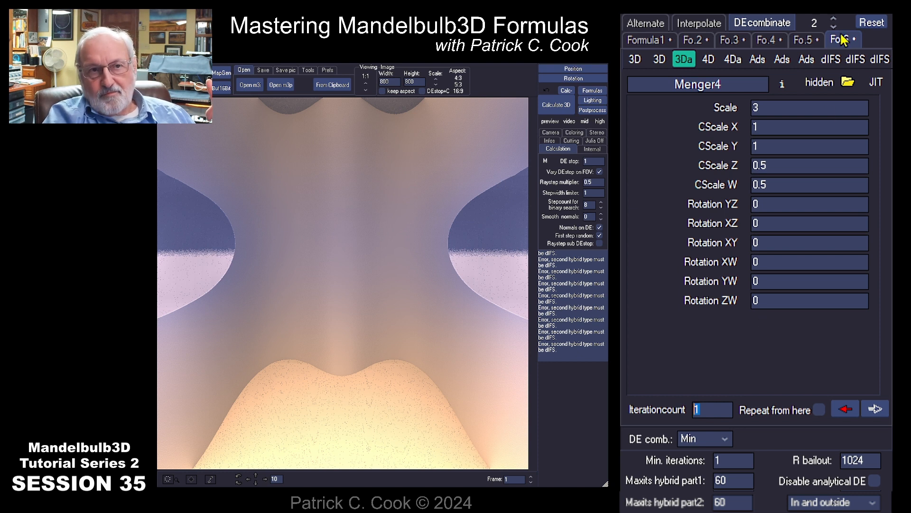
{"action": "type", "text": "0"}
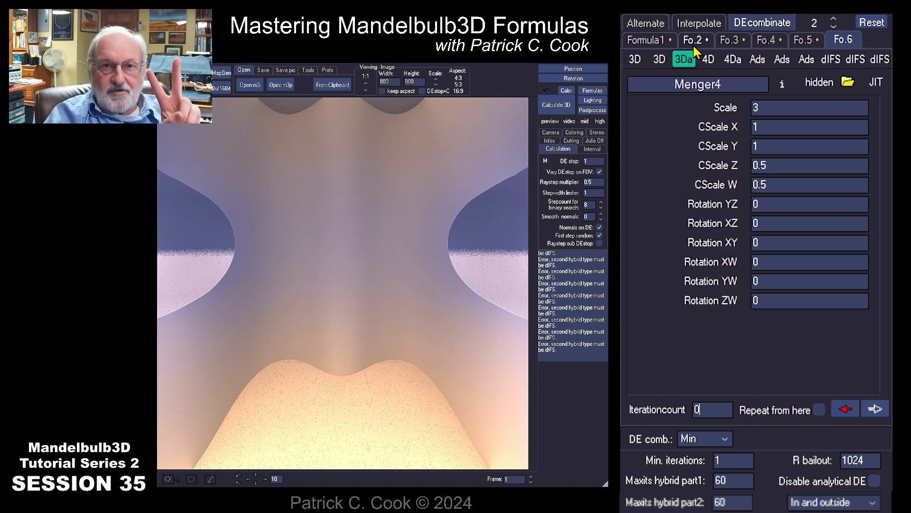
{"action": "left_click", "coordinate": [648, 40]}
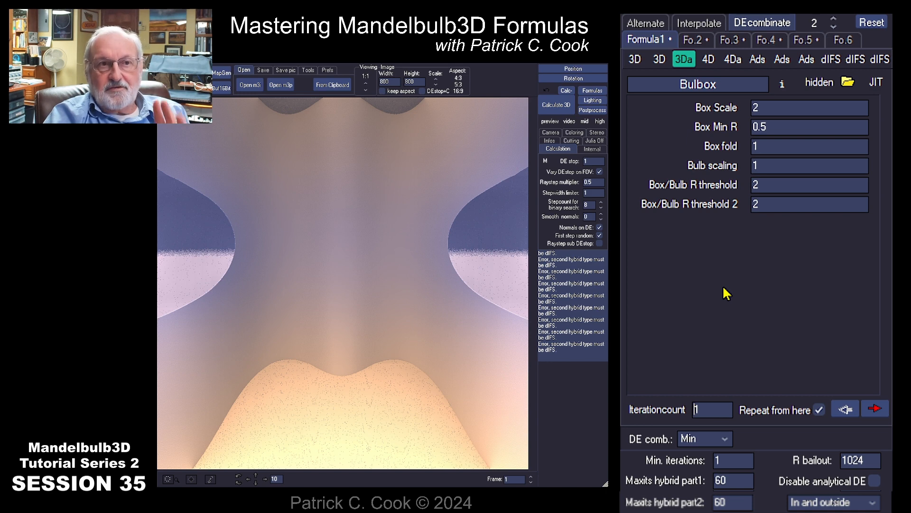
{"action": "left_click", "coordinate": [843, 40]}
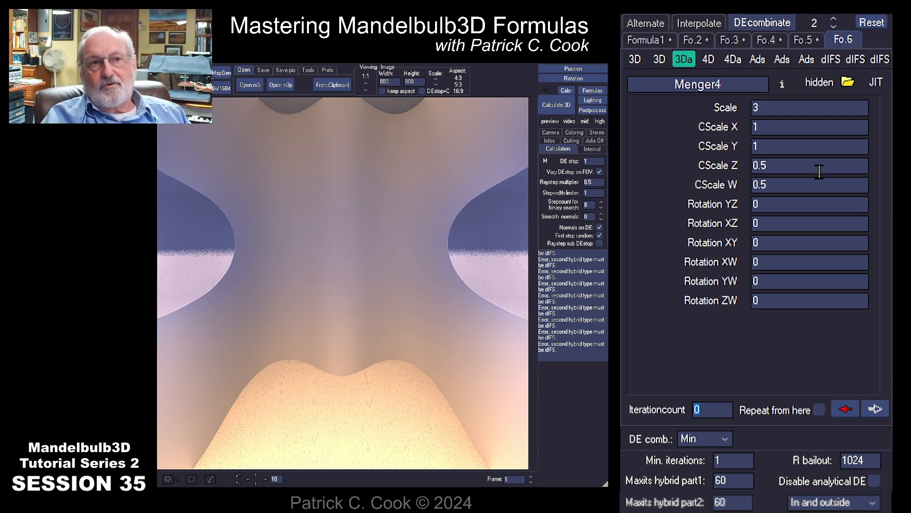
Step: Set the iteration counts of Riemann in slot 5, BT1Pine in slot 4 and Beth641 in slot 3 to 0
{"action": "left_click", "coordinate": [801, 40]}
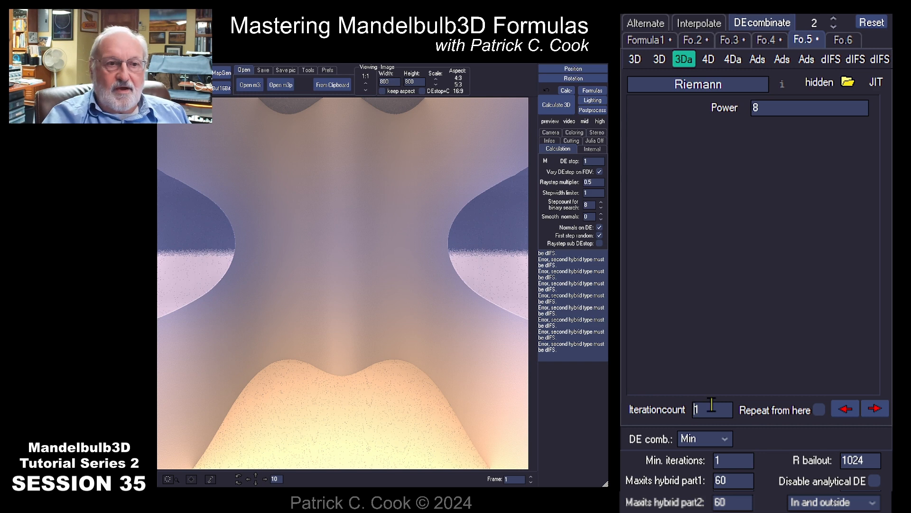
{"action": "left_click_drag", "start_coordinate": [712, 404], "coordinate": [667, 412]}
{"action": "type", "text": "0"}
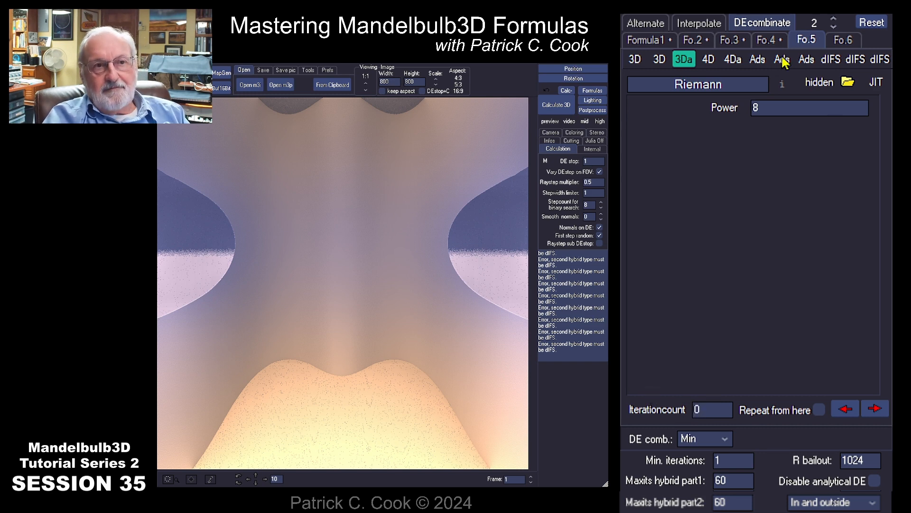
{"action": "left_click", "coordinate": [768, 40]}
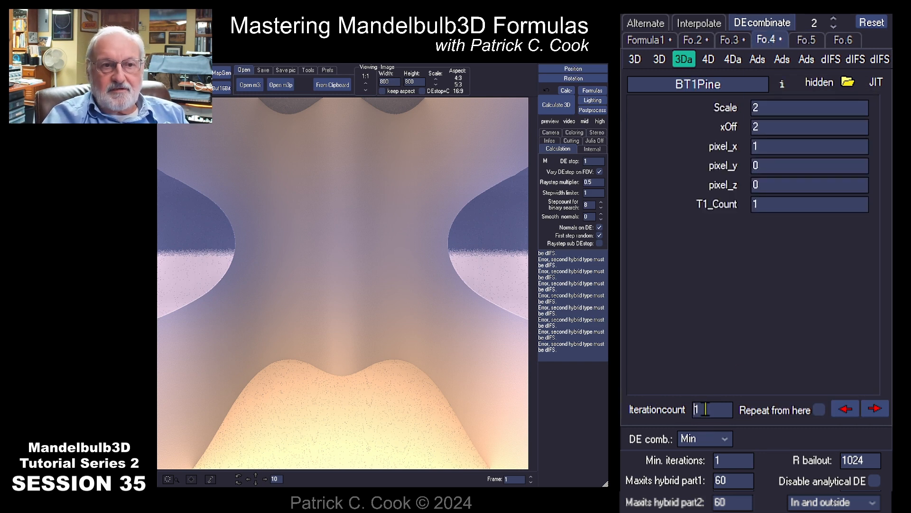
{"action": "left_click_drag", "start_coordinate": [706, 409], "coordinate": [653, 417]}
{"action": "type", "text": "0"}
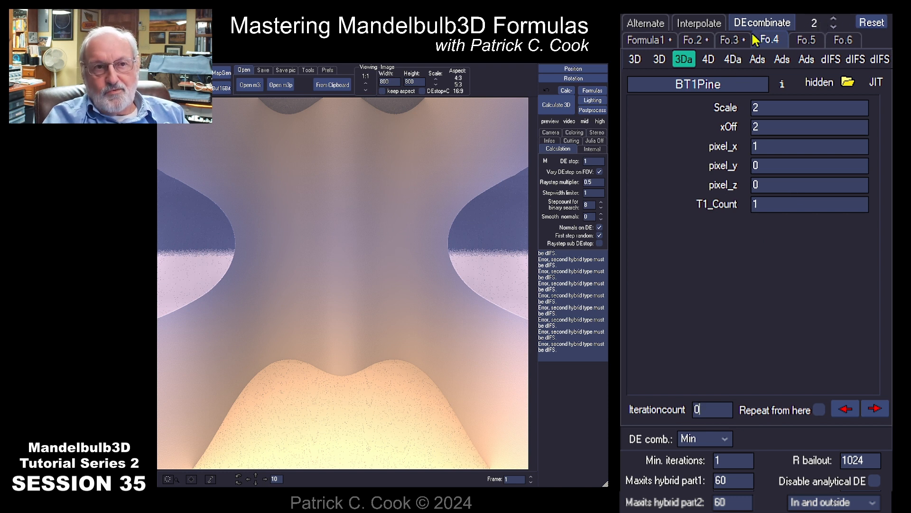
{"action": "left_click", "coordinate": [728, 41]}
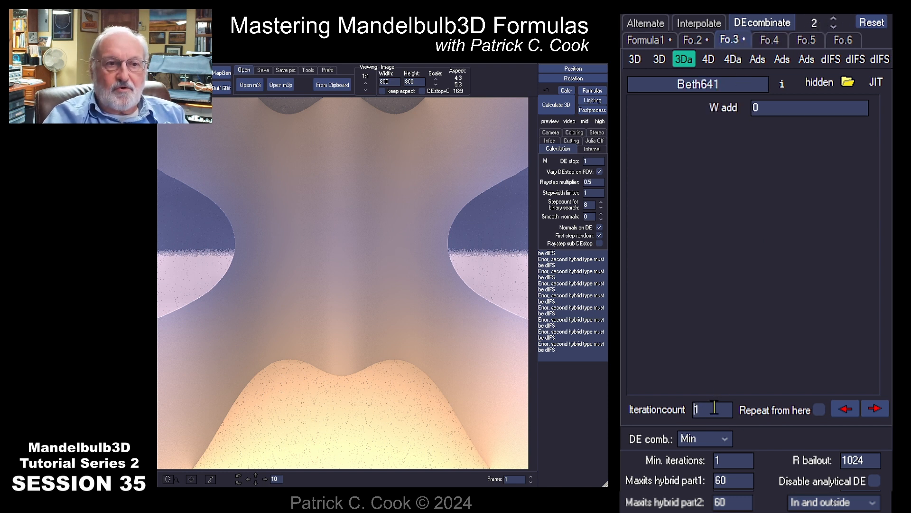
{"action": "left_click_drag", "start_coordinate": [715, 409], "coordinate": [676, 434]}
{"action": "type", "text": "0"}
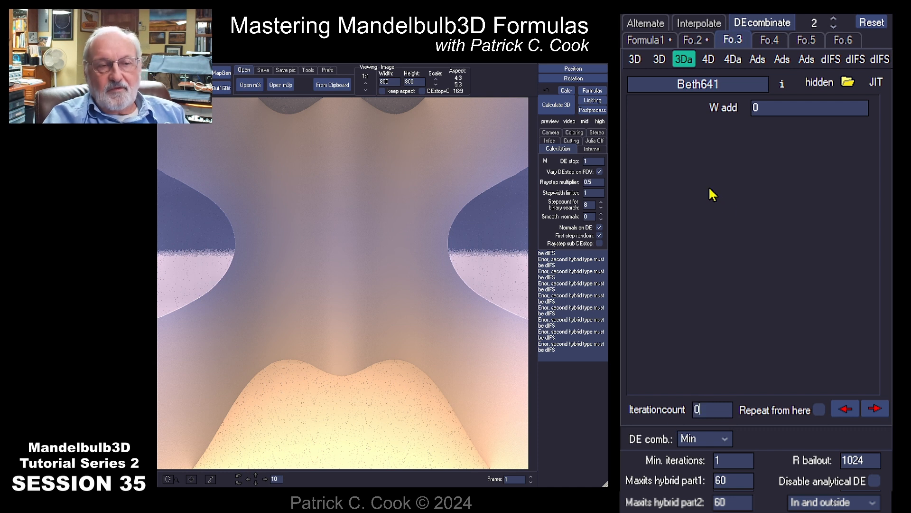
Step: Check the formula slots and calculate the 3D image with only Bulbox and Quintic active
{"action": "left_click", "coordinate": [767, 42]}
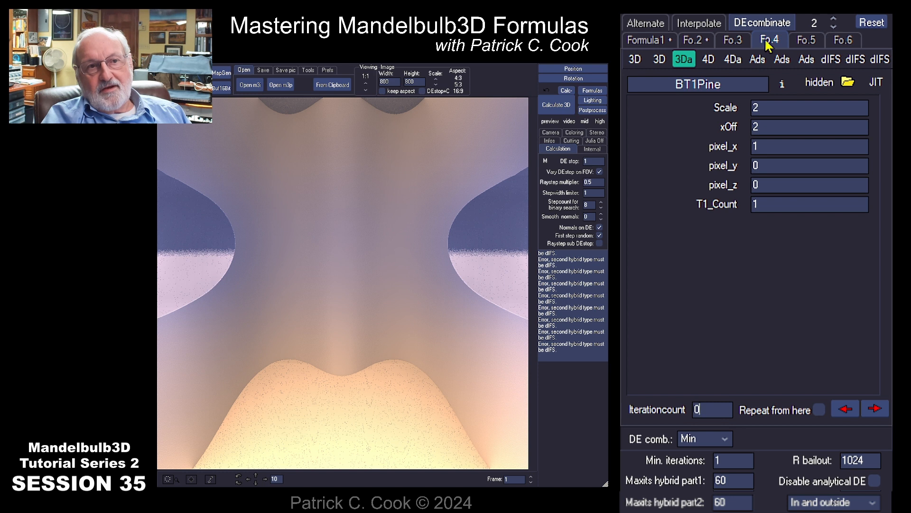
{"action": "left_click", "coordinate": [730, 41]}
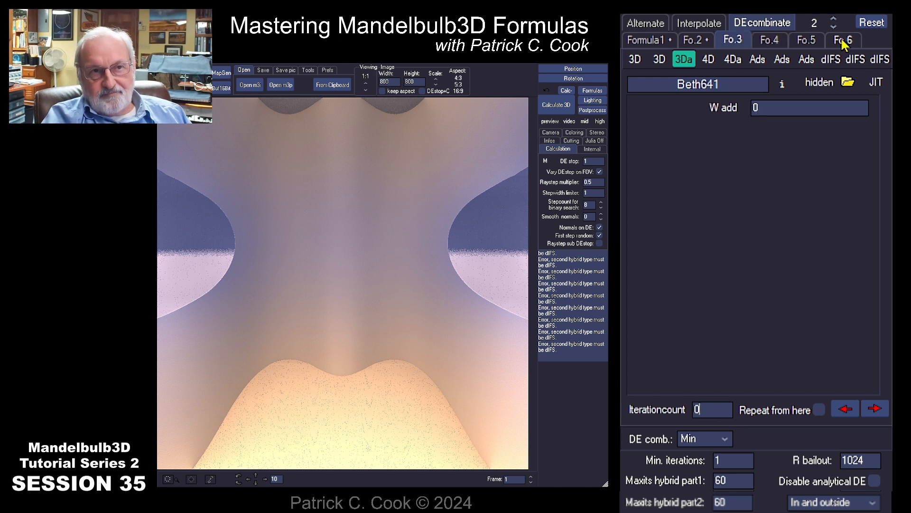
{"action": "left_click", "coordinate": [644, 41]}
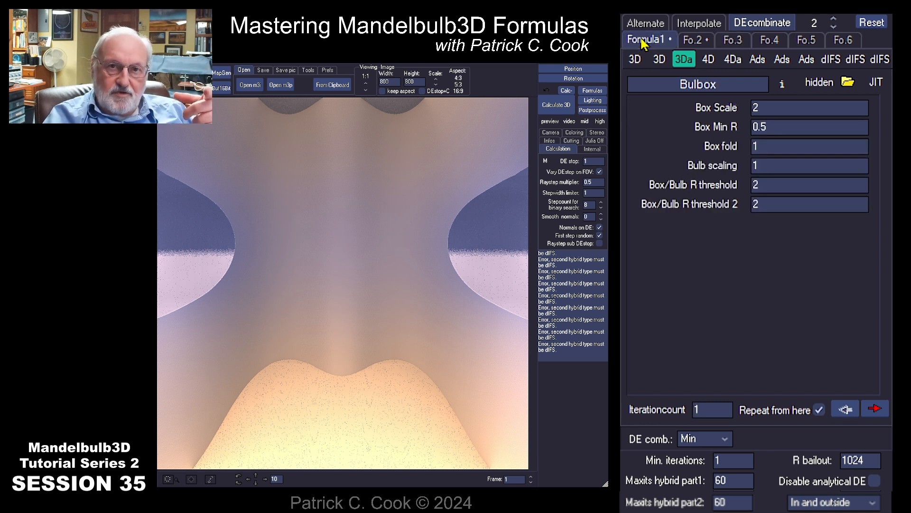
{"action": "left_click", "coordinate": [689, 42]}
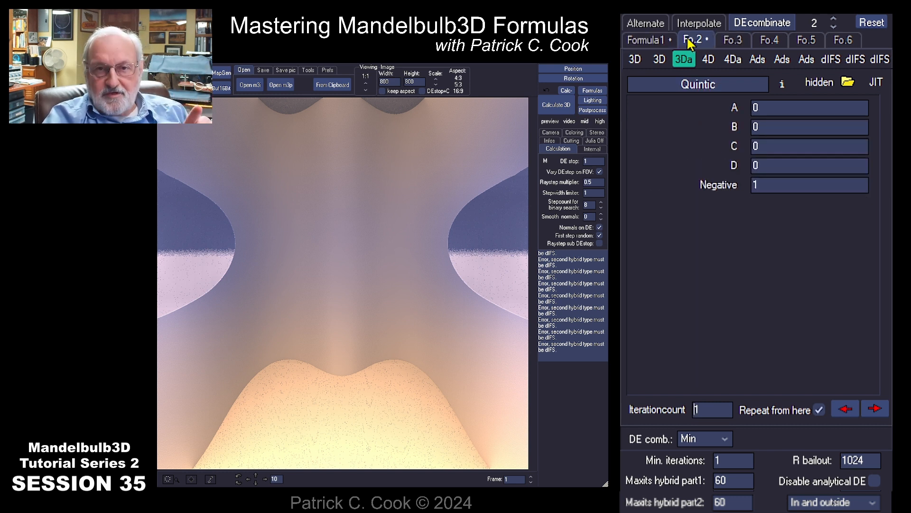
{"action": "left_click", "coordinate": [556, 106]}
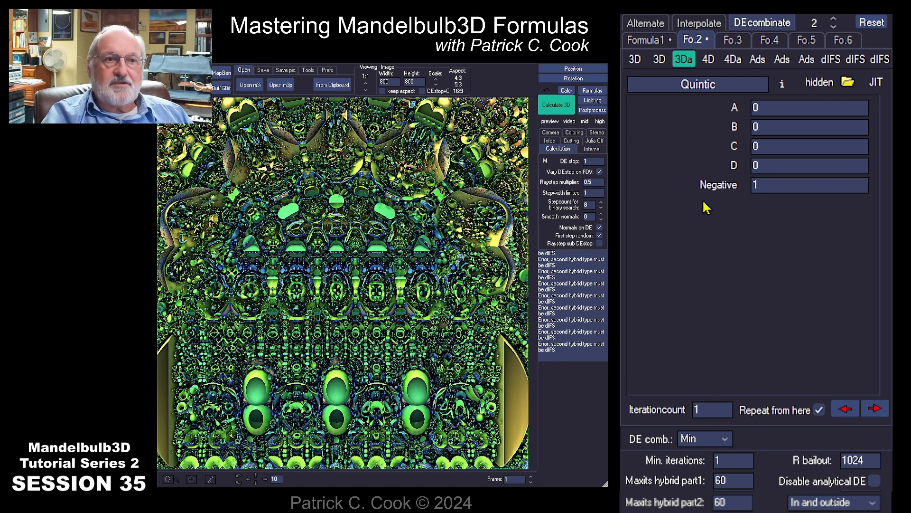
Step: Set Quintic's iteration count in slot 2 to 0 and try to calculate the 3D image
{"action": "left_click", "coordinate": [691, 84]}
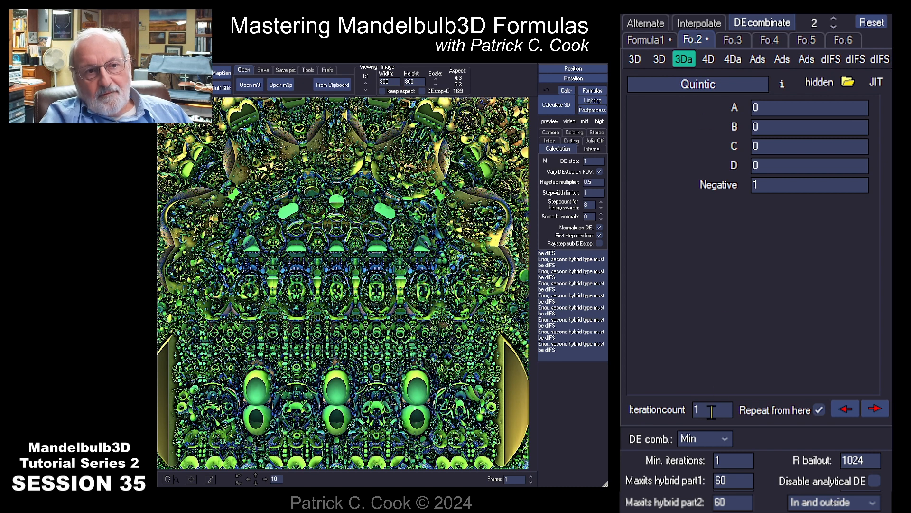
{"action": "double_click", "coordinate": [697, 409]}
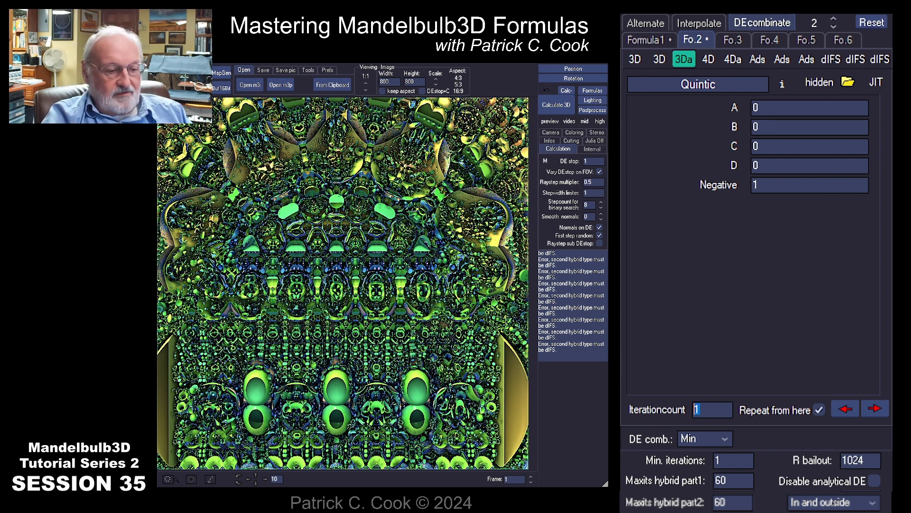
{"action": "type", "text": "0"}
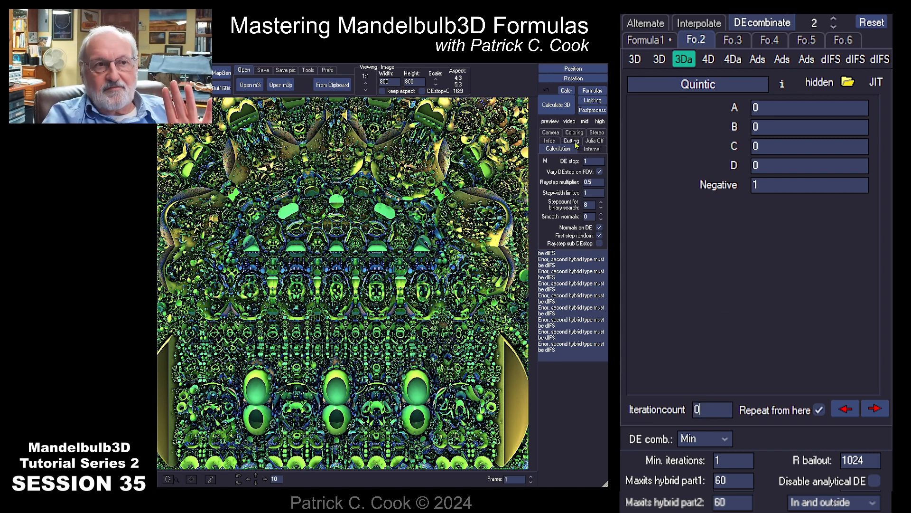
{"action": "left_click", "coordinate": [557, 105]}
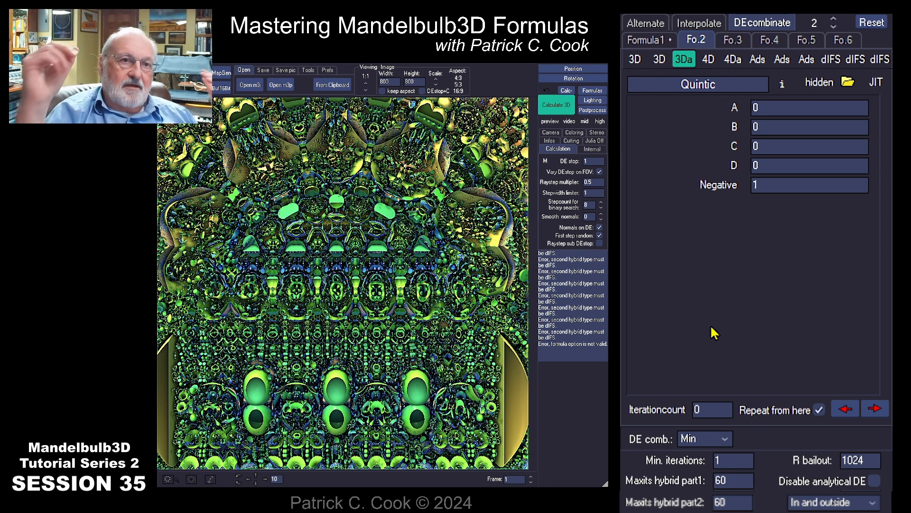
Step: Set Quintic's iteration count in slot 2 back to 1 and recalculate the 3D image
{"action": "left_click", "coordinate": [687, 82]}
{"action": "left_click", "coordinate": [698, 53]}
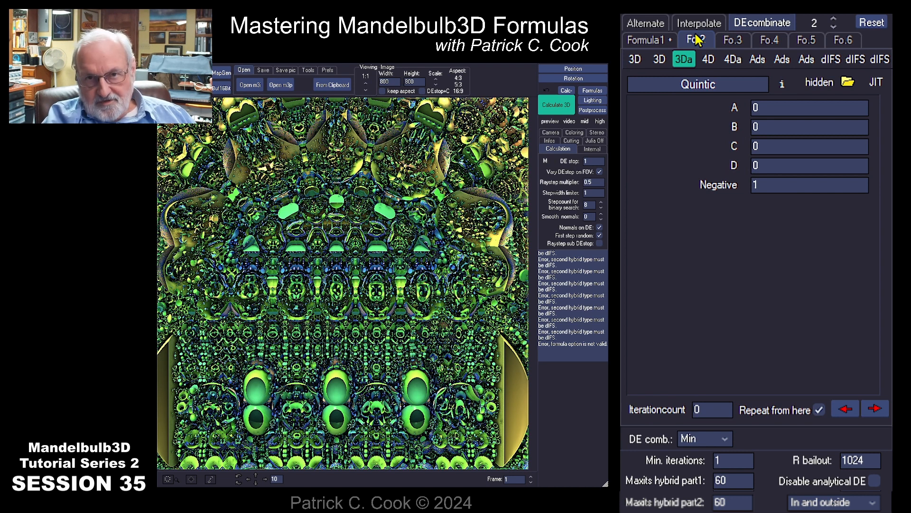
{"action": "left_click", "coordinate": [700, 407]}
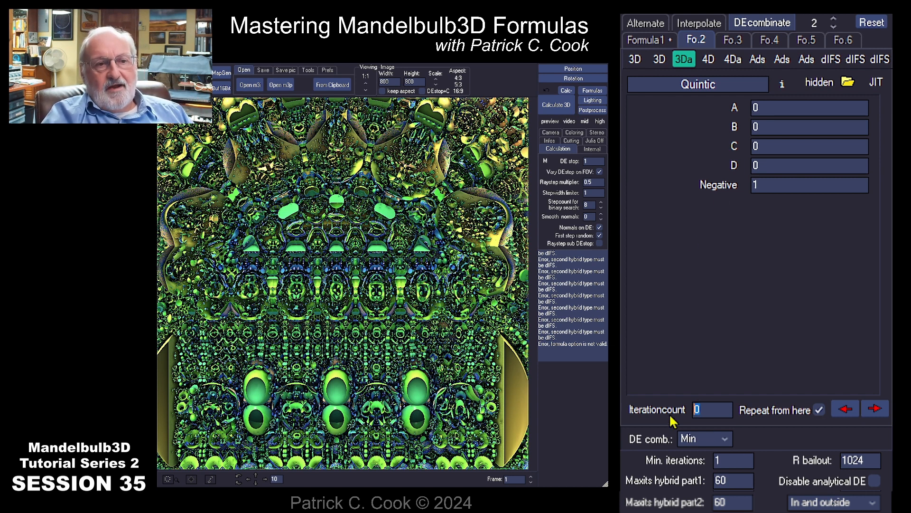
{"action": "type", "text": "1"}
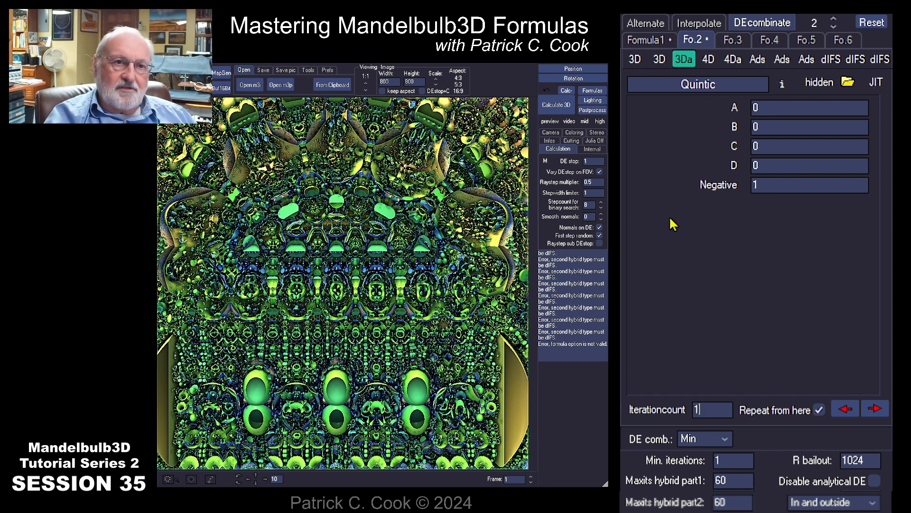
{"action": "left_click", "coordinate": [565, 108]}
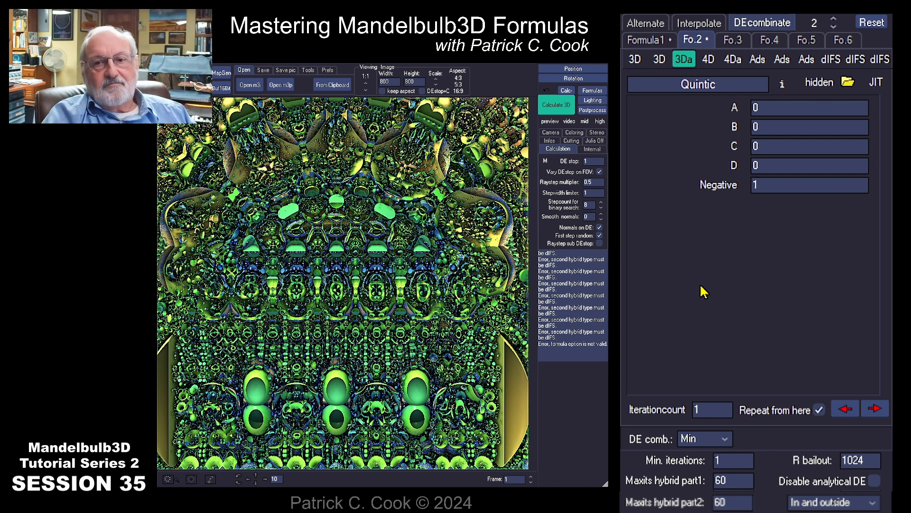
Step: Reset all formulas to their defaults and switch the hybrid mode to DEcombinate
{"action": "left_click", "coordinate": [871, 23]}
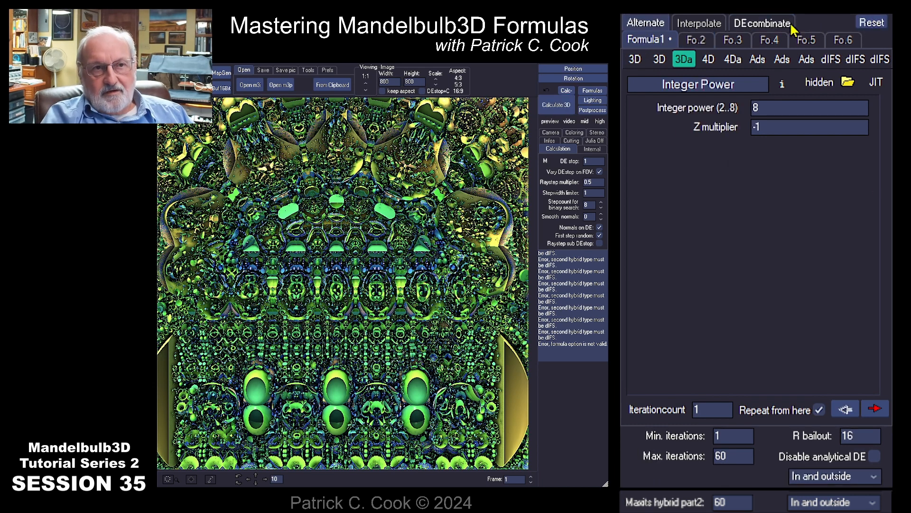
{"action": "left_click", "coordinate": [764, 23]}
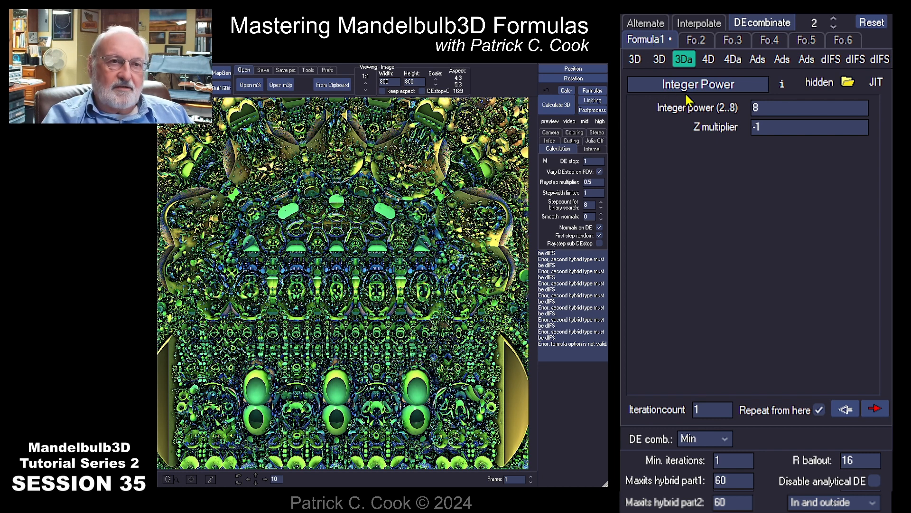
Step: Load Makin3D-1 into formula slot 2 alongside Integer Power and calculate the 3D image
{"action": "left_click", "coordinate": [660, 60]}
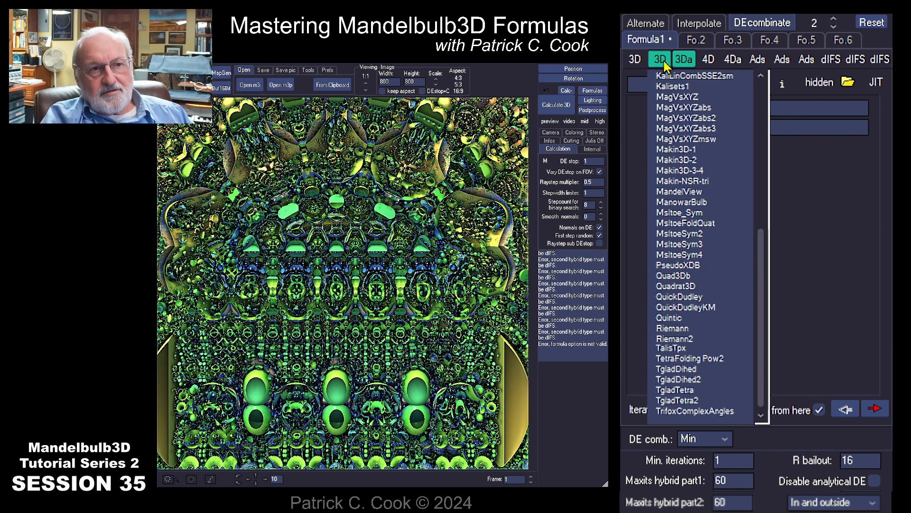
{"action": "left_click", "coordinate": [681, 331]}
{"action": "left_click", "coordinate": [691, 38]}
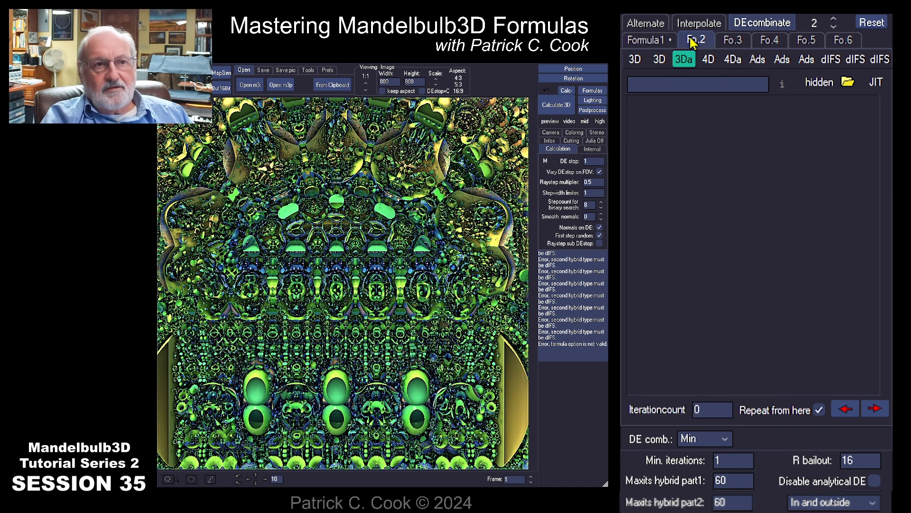
{"action": "left_click", "coordinate": [661, 60]}
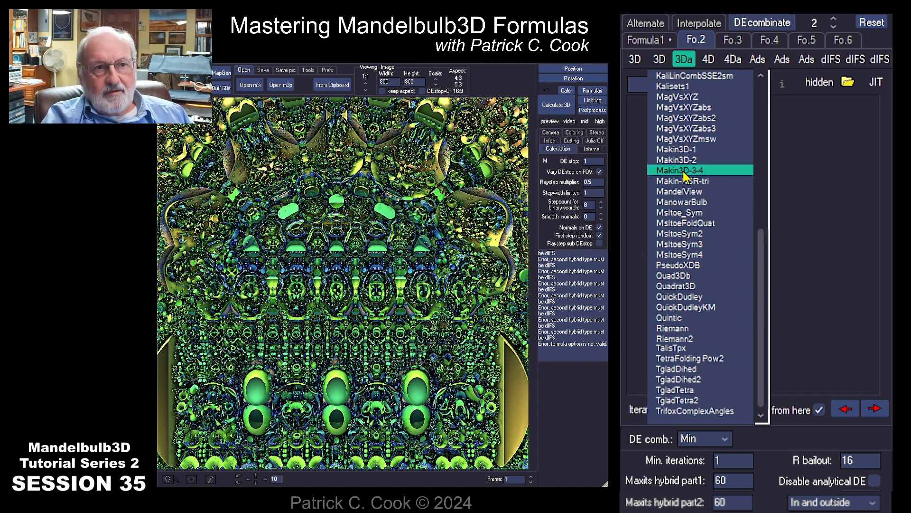
{"action": "left_click", "coordinate": [695, 150]}
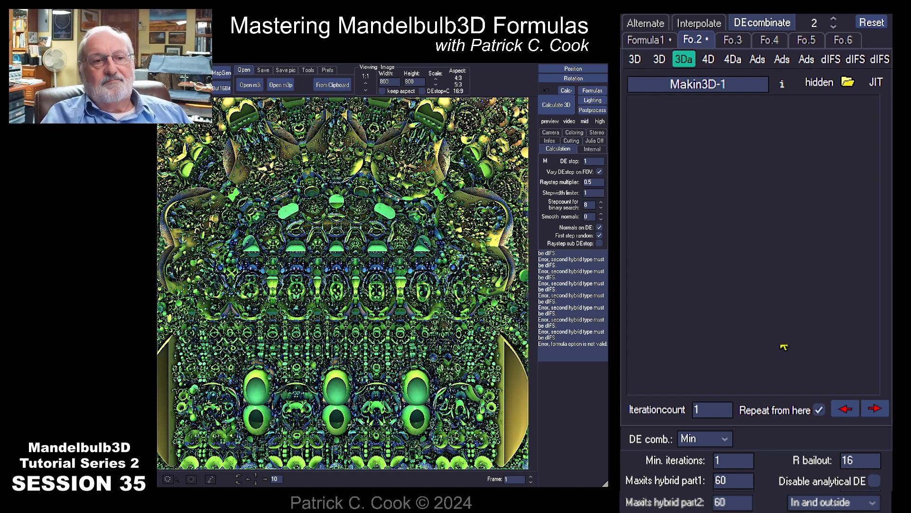
{"action": "left_click", "coordinate": [556, 104]}
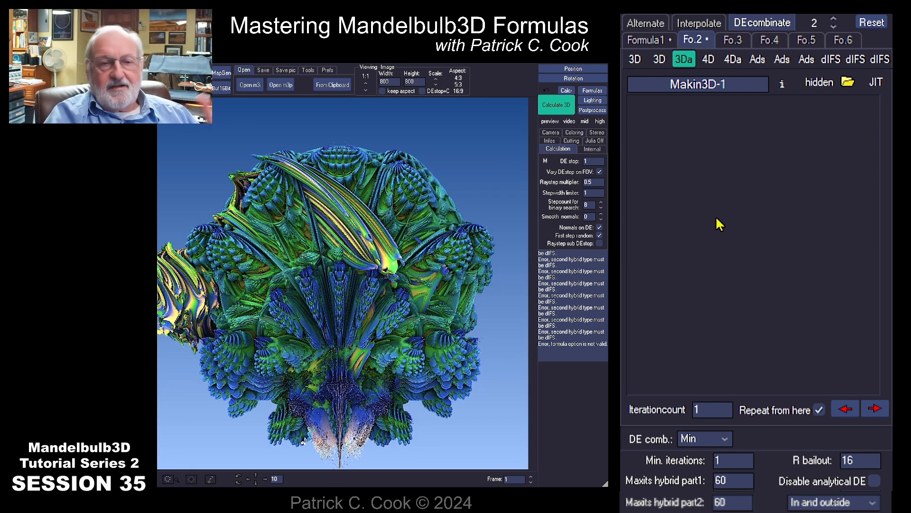
Step: Keep the DE combination at Min and add Quintic in formula slot 3
{"action": "left_click", "coordinate": [716, 440]}
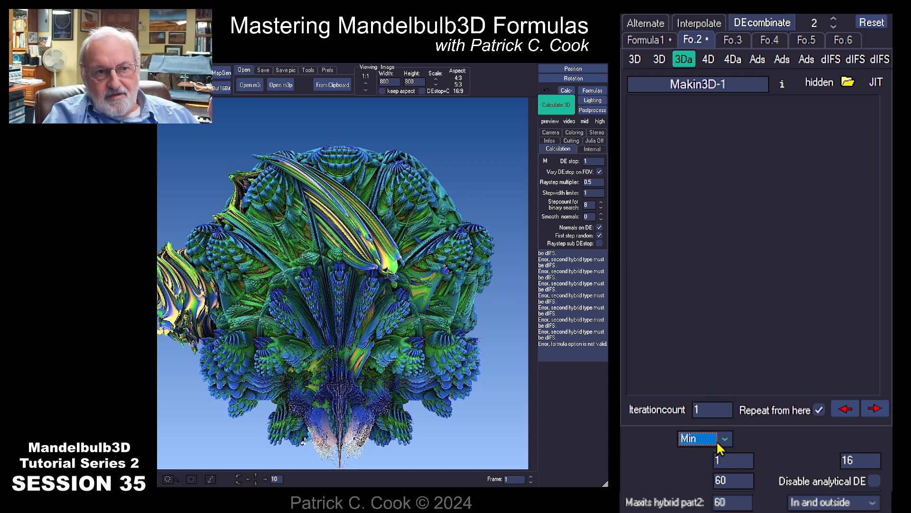
{"action": "left_click", "coordinate": [716, 440]}
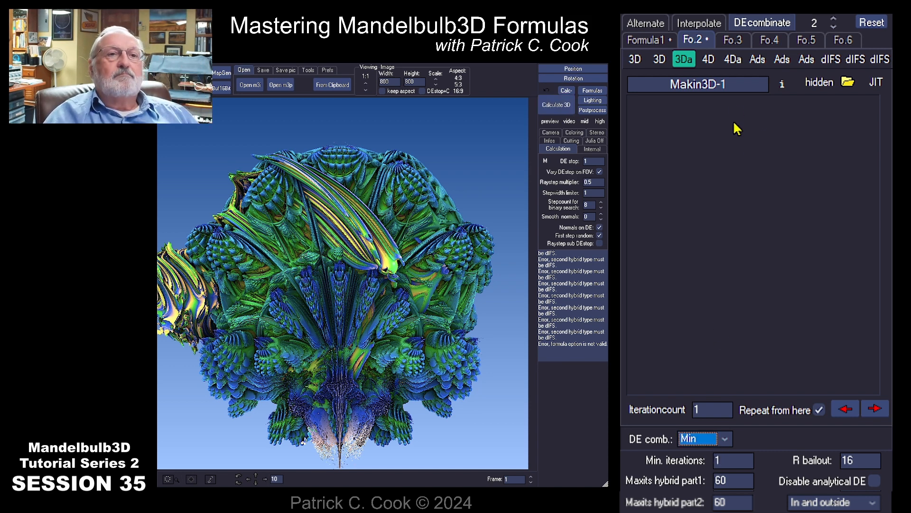
{"action": "left_click", "coordinate": [647, 40]}
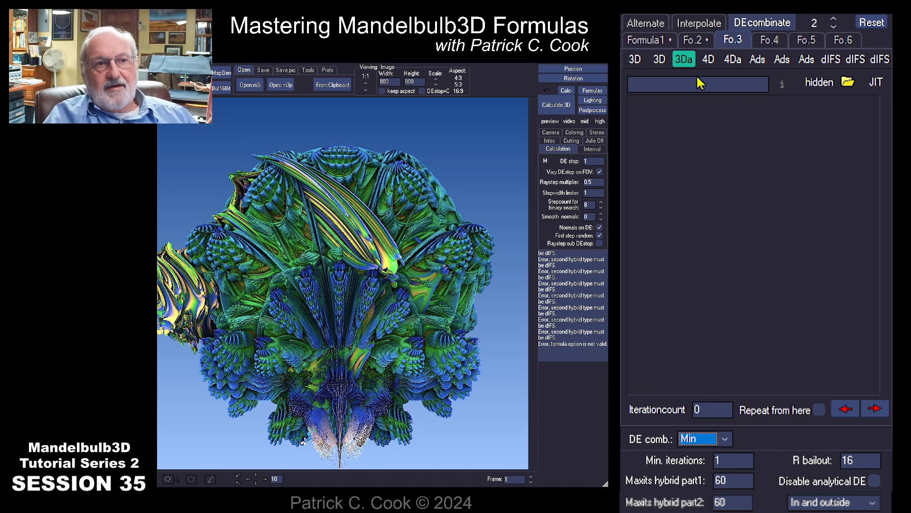
{"action": "left_click", "coordinate": [654, 61]}
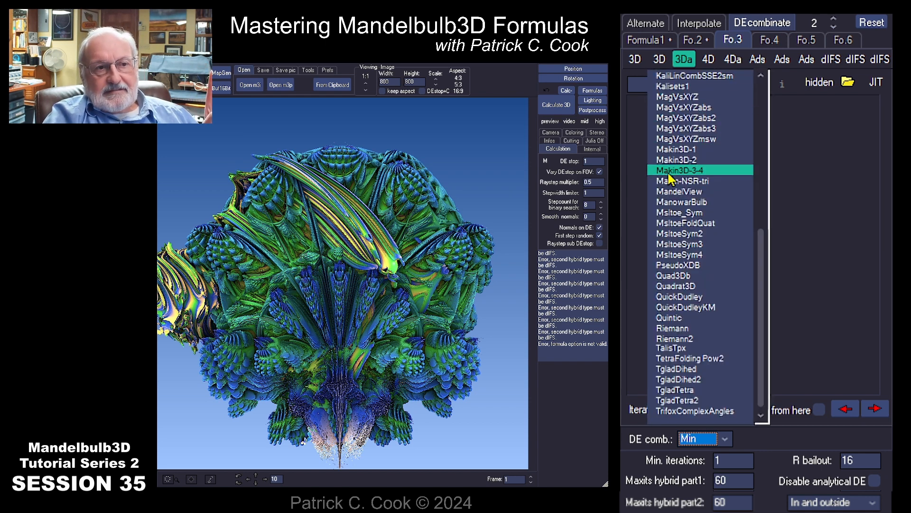
{"action": "left_click", "coordinate": [678, 318]}
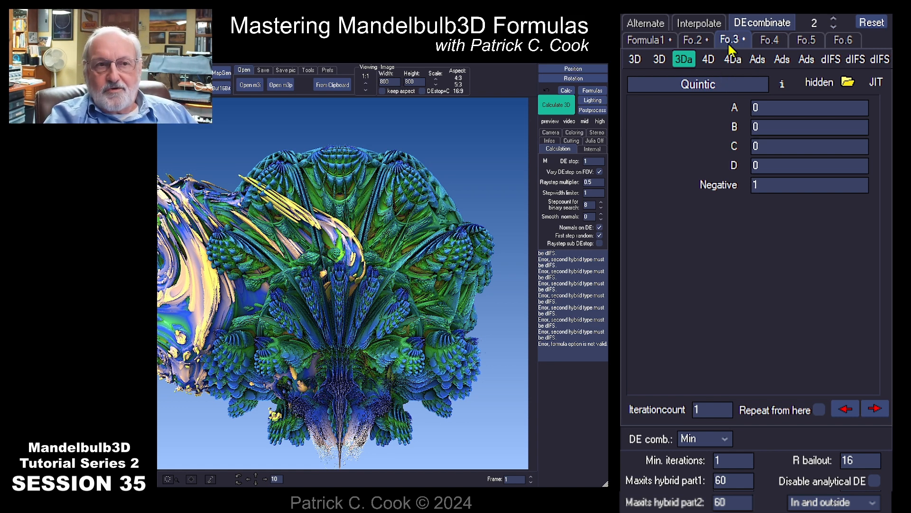
Step: Replace Quintic in slot 3 with the Beth651 formula and recalculate the 3D image
{"action": "mouse_move", "coordinate": [660, 60]}
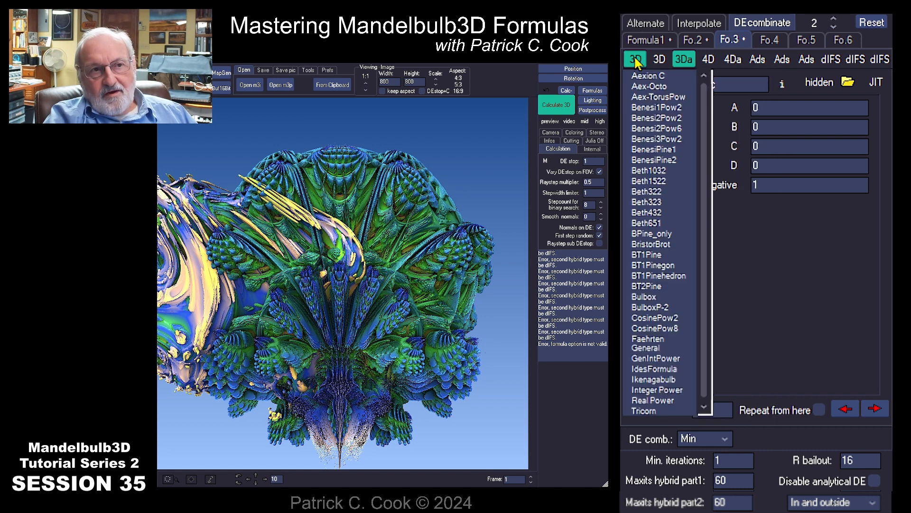
{"action": "left_click", "coordinate": [651, 224]}
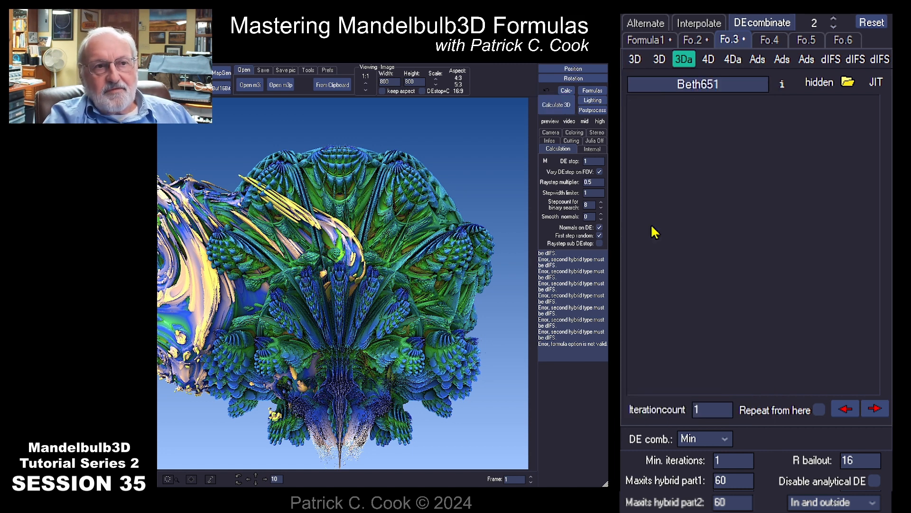
{"action": "left_click", "coordinate": [548, 108]}
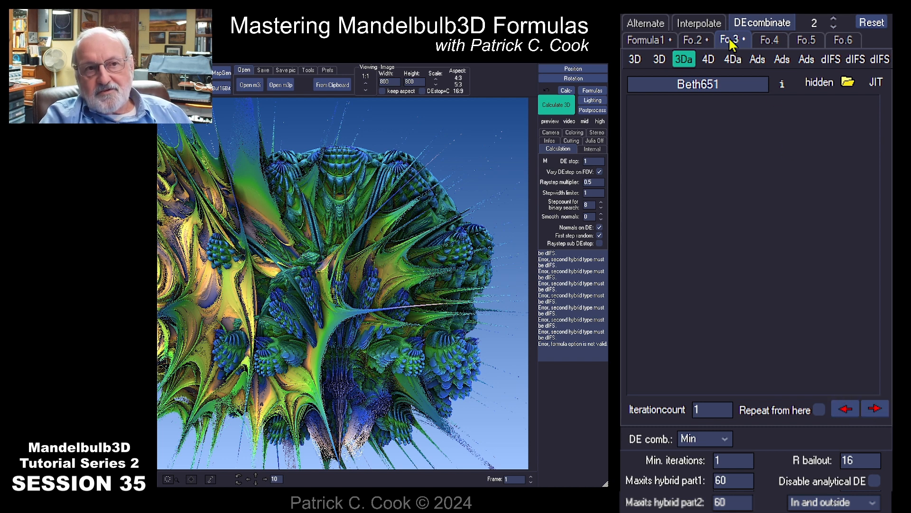
Step: Recalculate the 3D image with Beth651 moved from slot 3 to slot 2, and show the save options
{"action": "left_click", "coordinate": [844, 411]}
{"action": "left_click", "coordinate": [556, 105]}
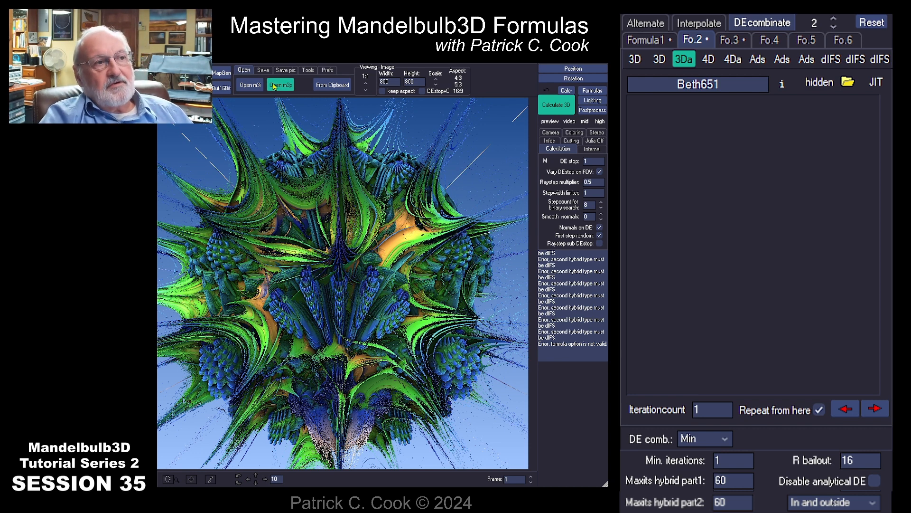
{"action": "left_click", "coordinate": [262, 70]}
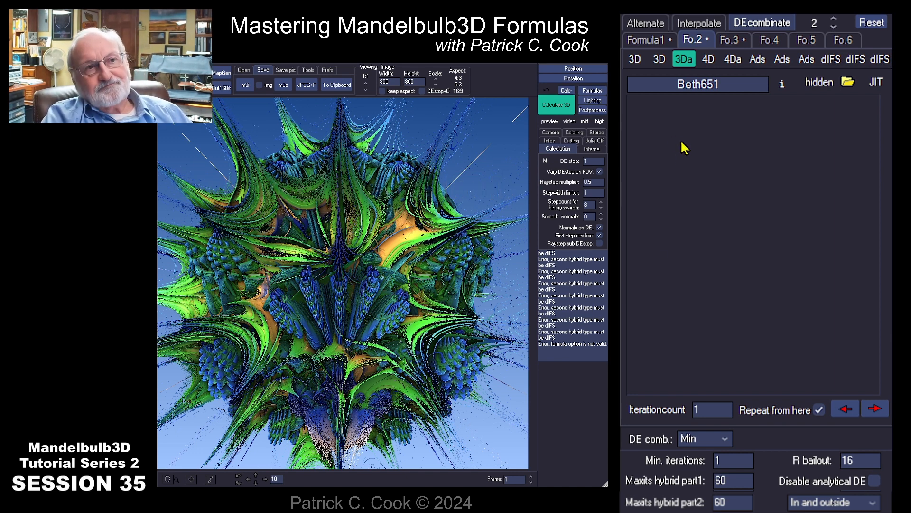
Step: Replace Beth651 in slot 2 with the 4D formula Barnsley2_4Dnc
{"action": "left_click", "coordinate": [708, 59]}
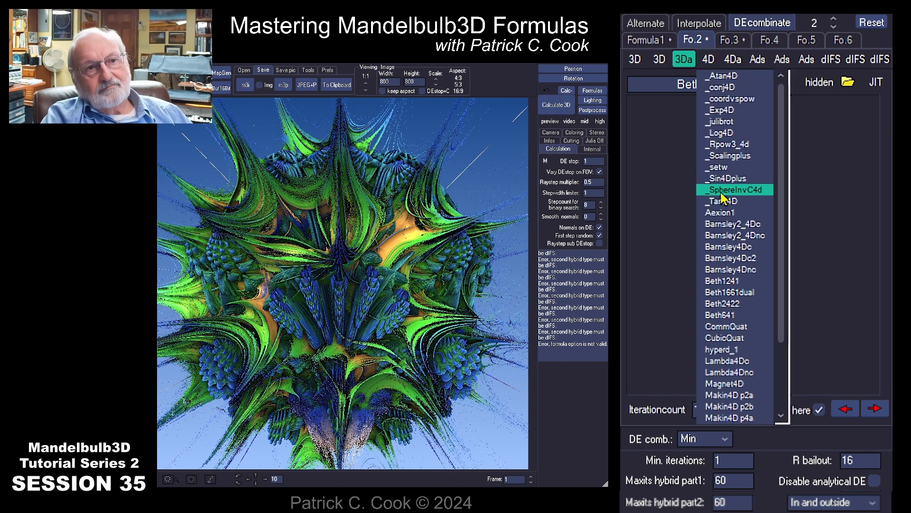
{"action": "left_click", "coordinate": [725, 235]}
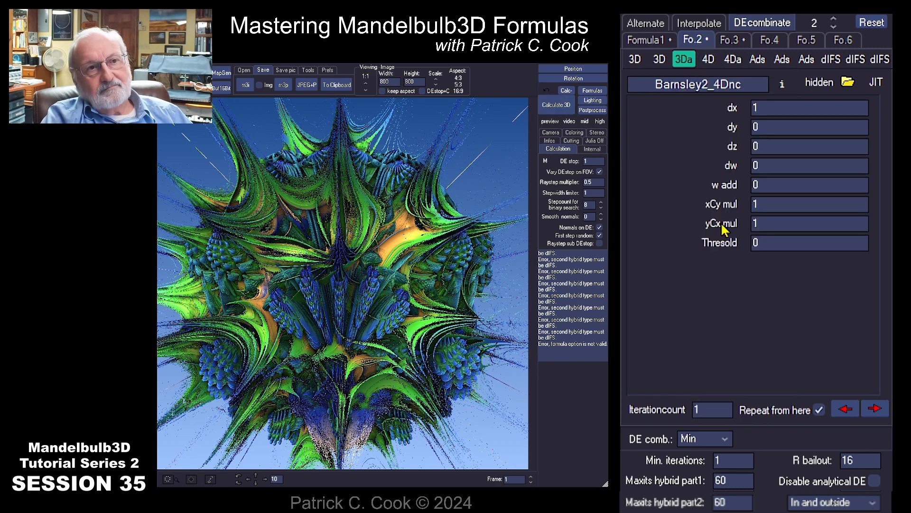